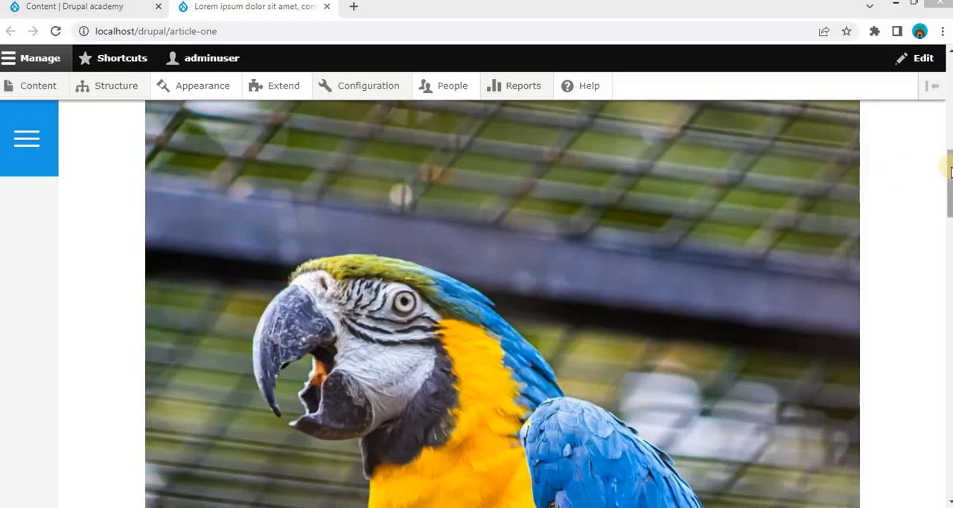
- Open the site's image styles configuration from the article page and look over the existing styles
drag(949, 163, 948, 199)
scroll(950, 163, up, 1)
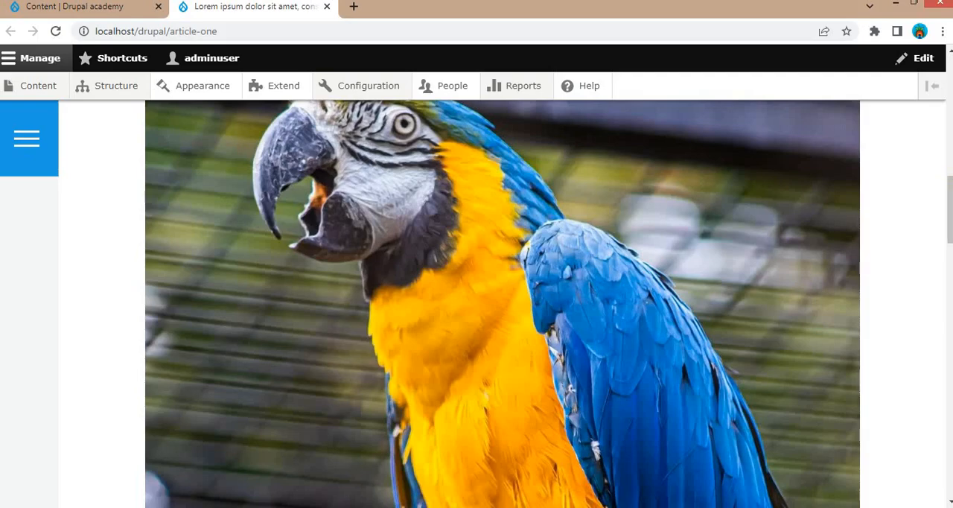
mouse_move(376, 253)
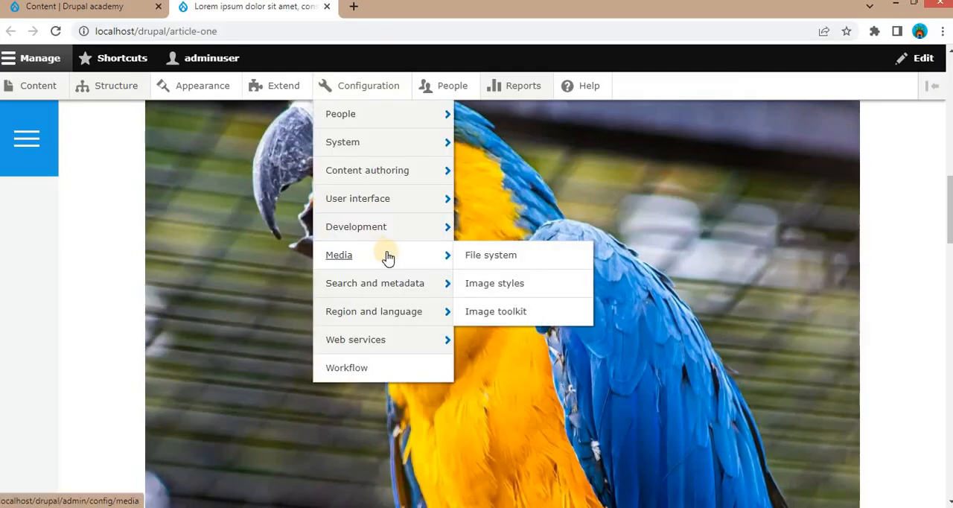
click(487, 283)
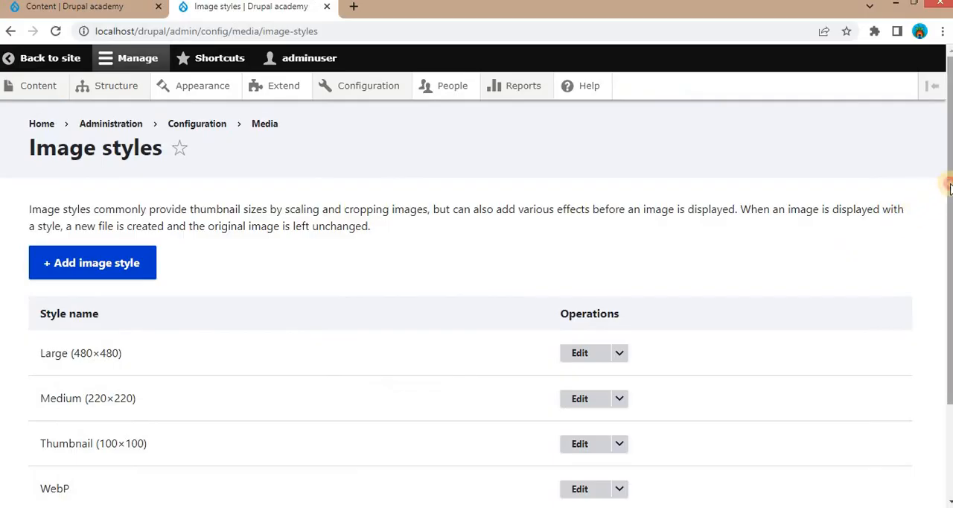
scroll(945, 223, down, 1)
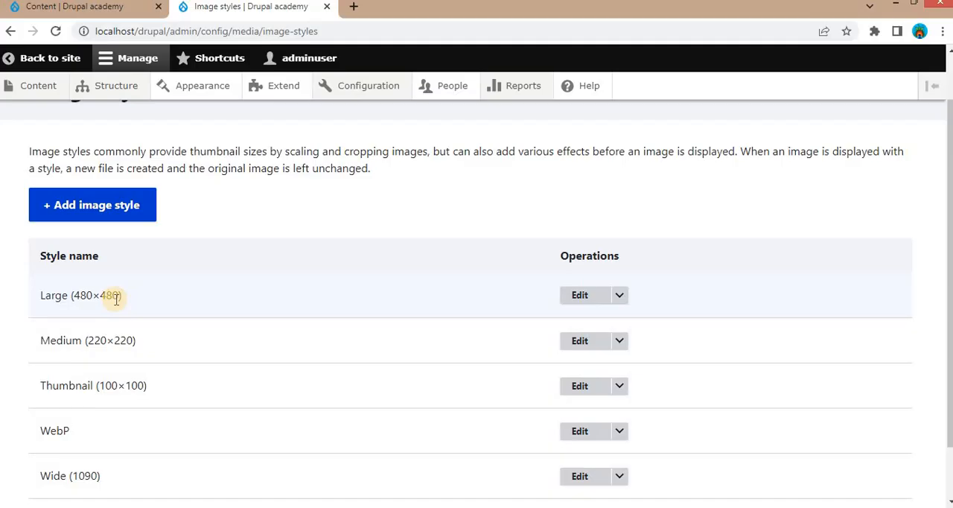
scroll(111, 301, down, 1)
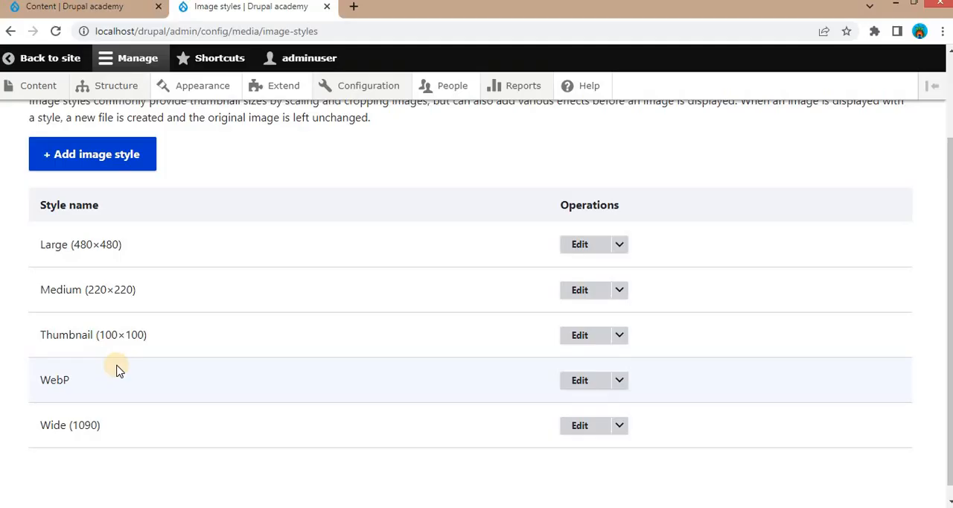
- Create a new image style named "Blog Thumbnail(300x200)"
click(96, 159)
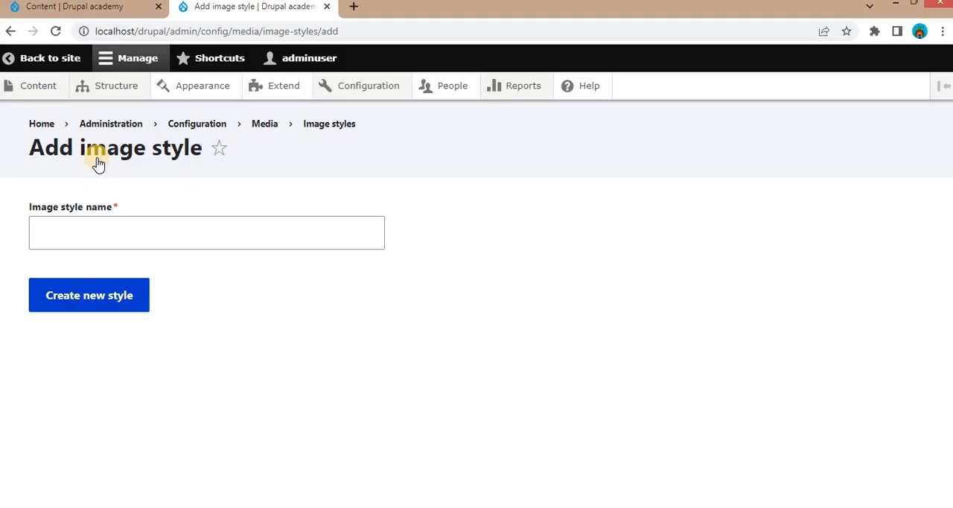
click(60, 242)
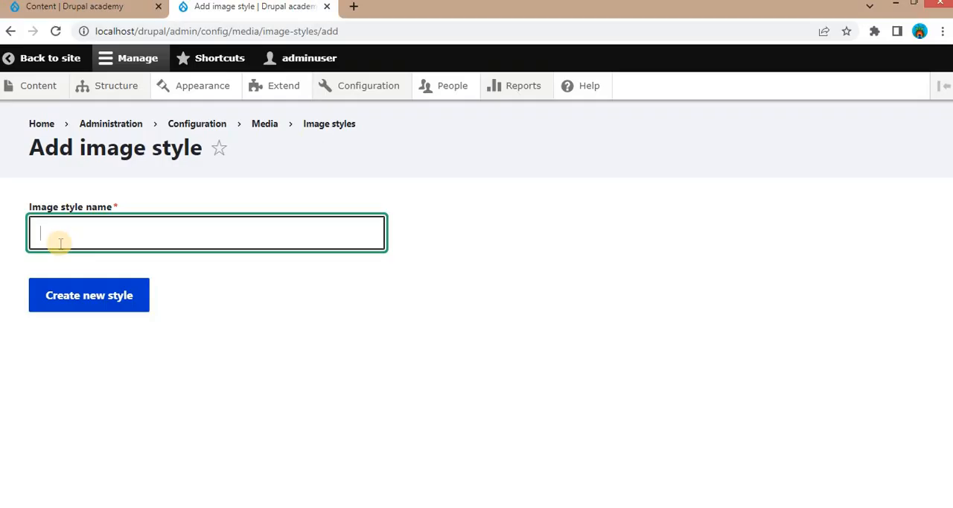
text(Blog Thum)
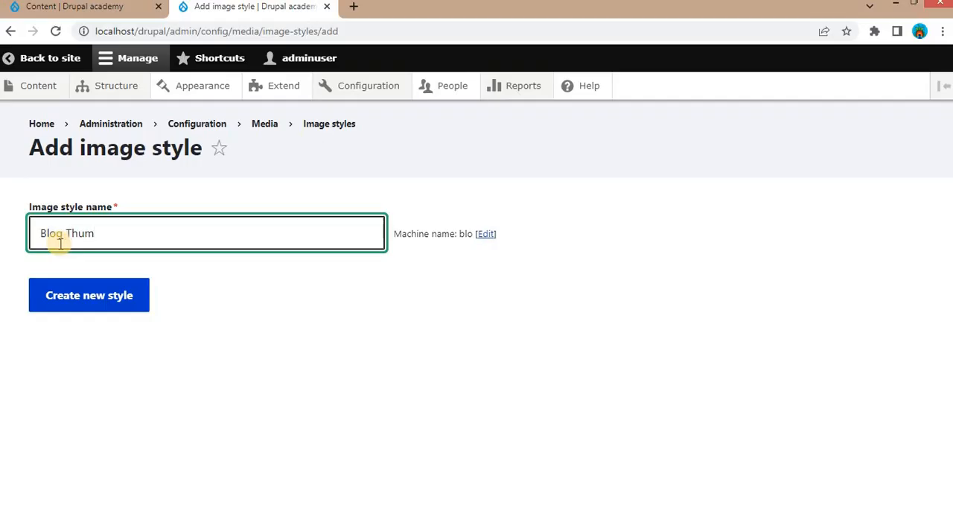
text(bnail)
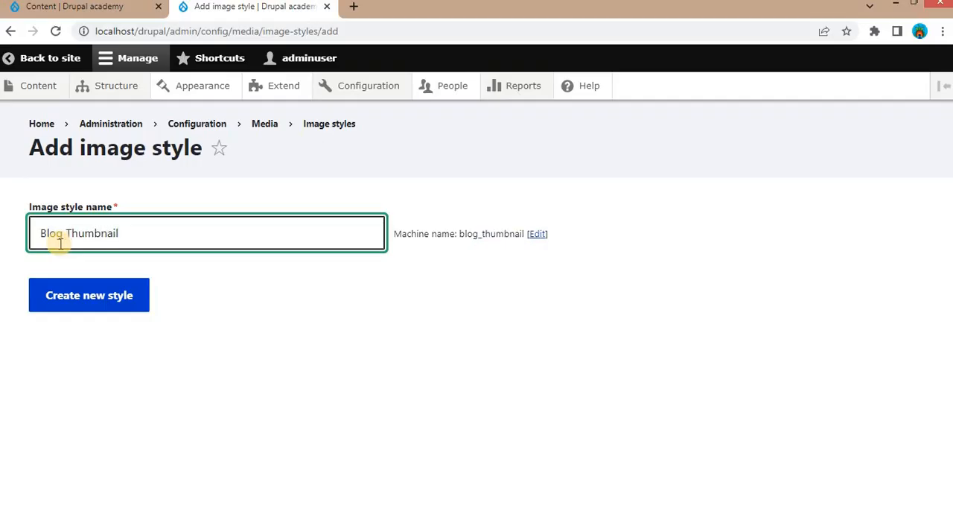
text((300x2)
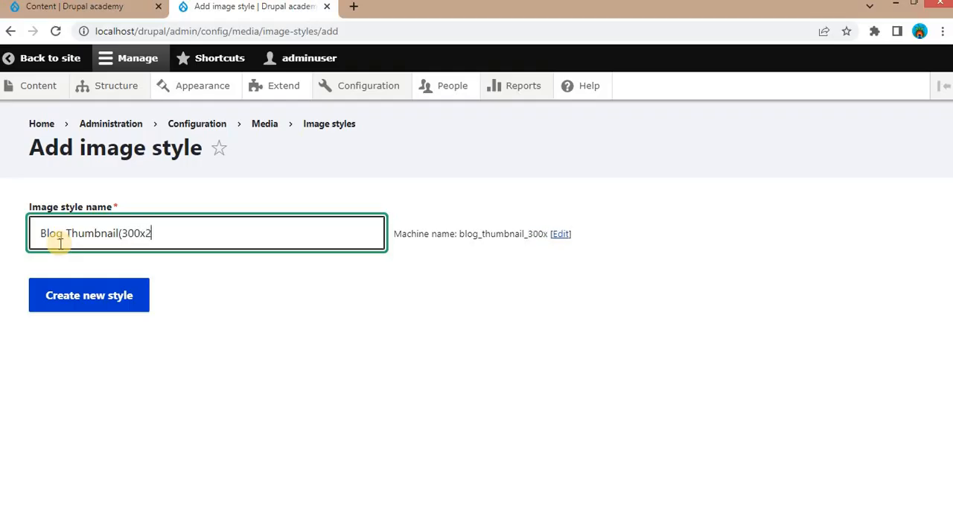
text(00))
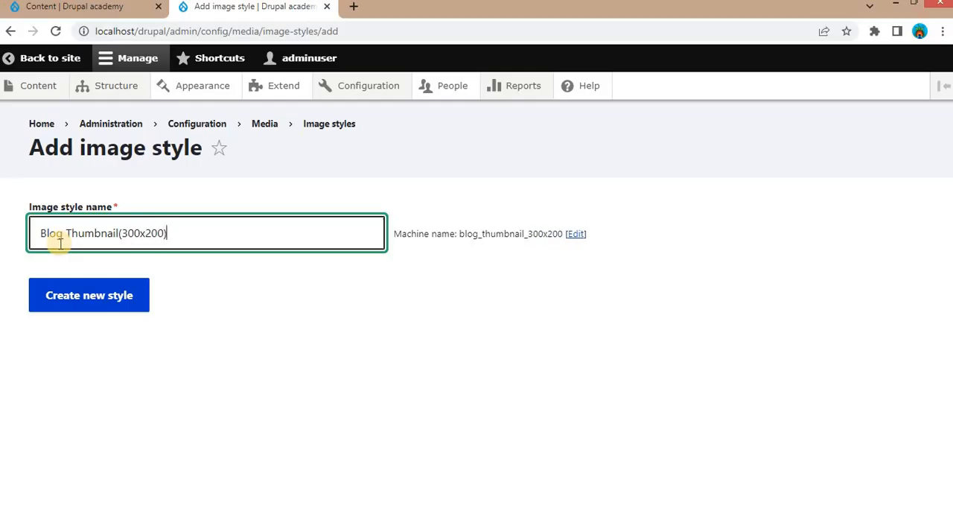
click(102, 301)
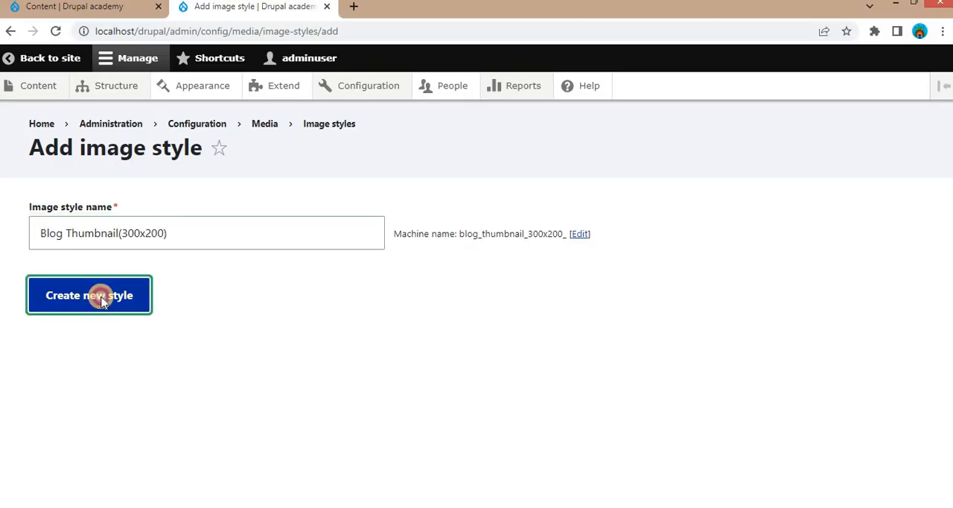
- Choose Scale as a new effect for the Blog Thumbnail(300x200) style and open its settings
scroll(772, 357, down, 1)
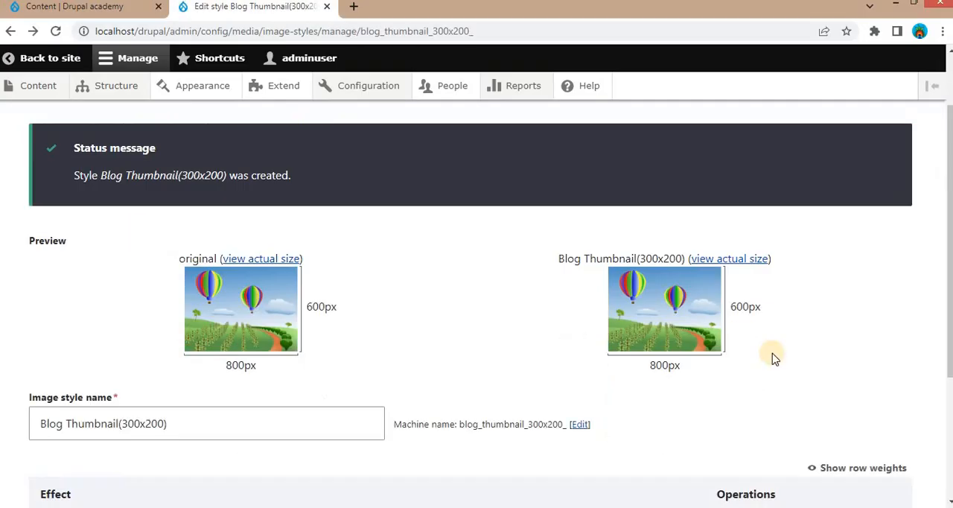
scroll(672, 305, down, 1)
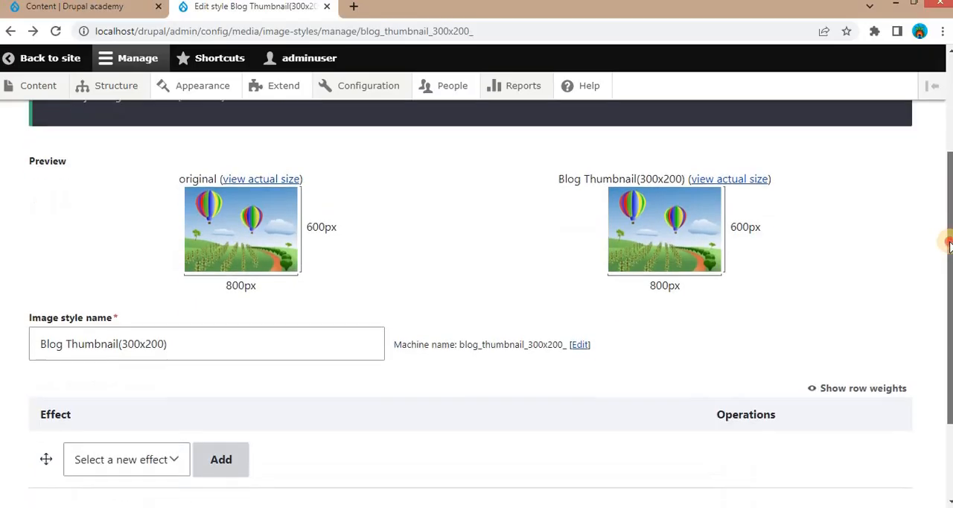
click(191, 447)
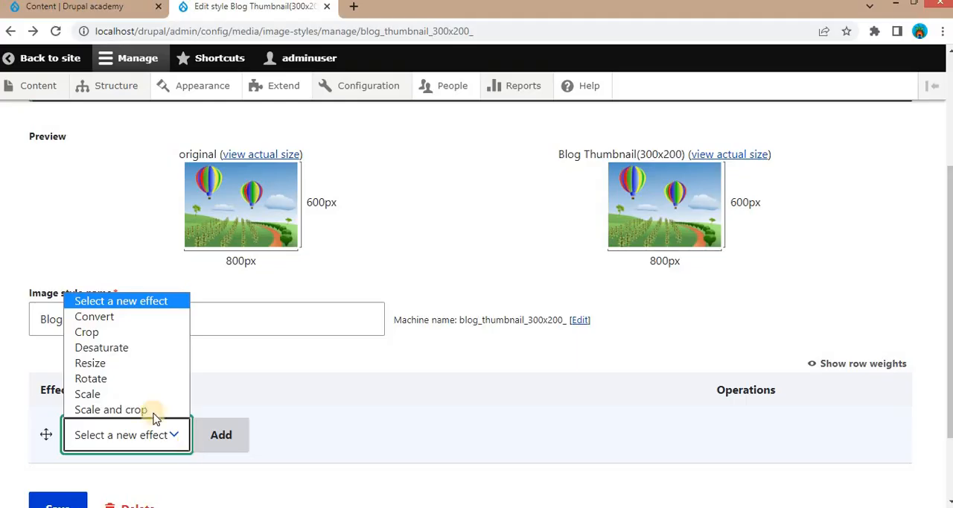
click(101, 395)
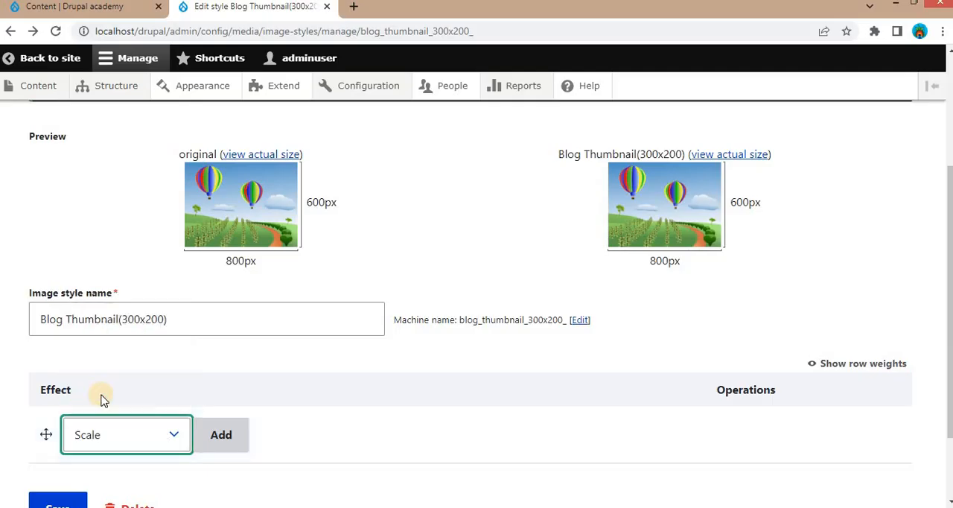
click(224, 433)
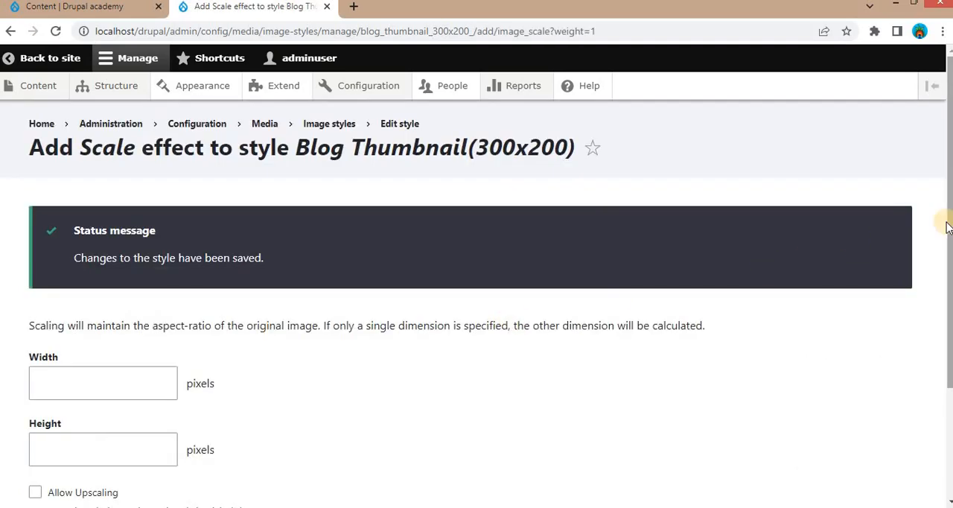
- Set the Scale effect's width to 300 pixels and height to 200 pixels, and add the effect to the style
scroll(941, 253, down, 1)
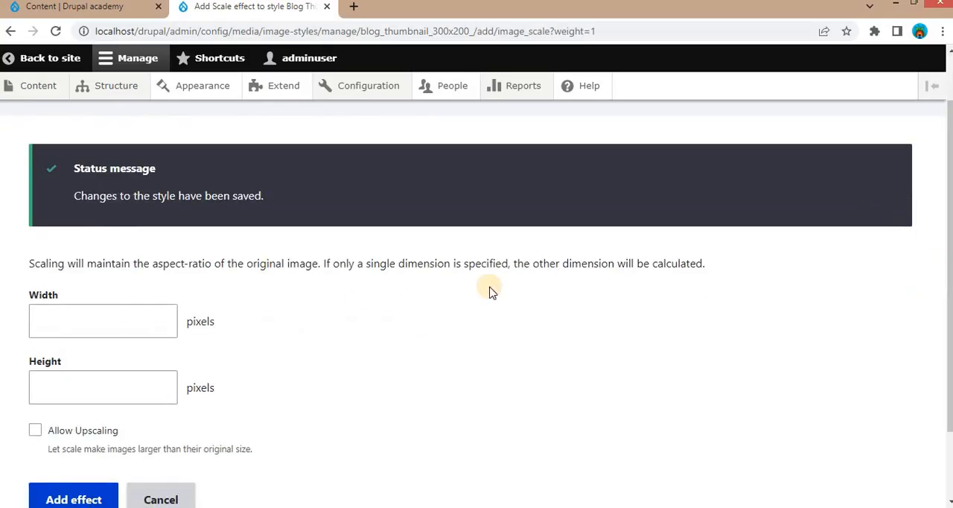
click(86, 323)
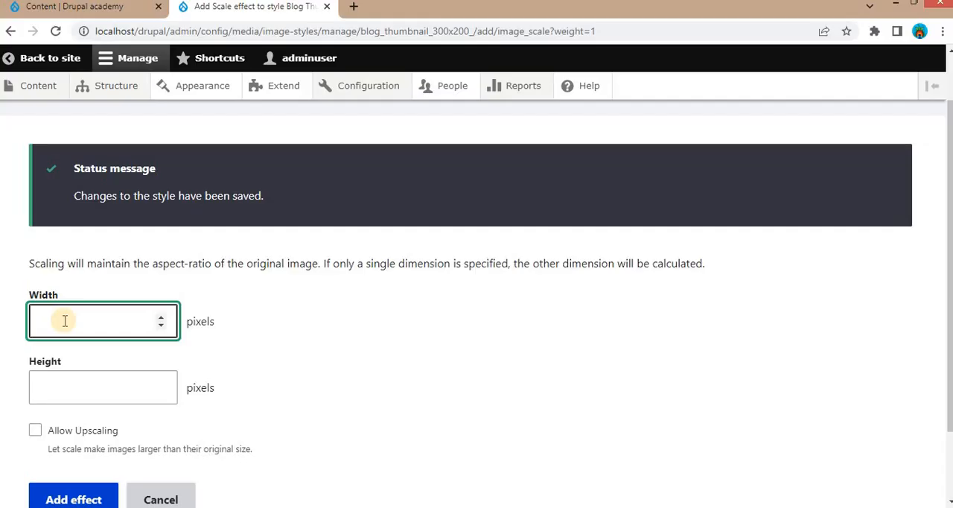
text(300)
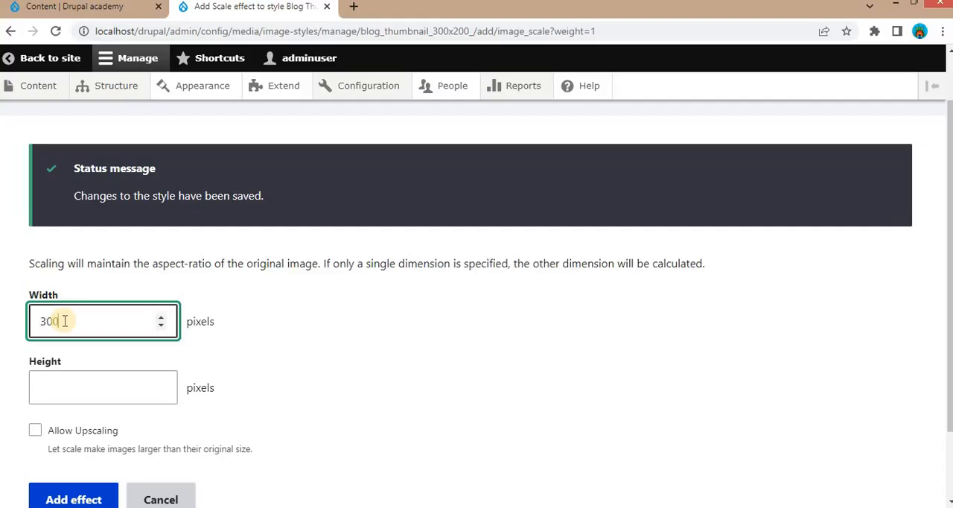
click(60, 379)
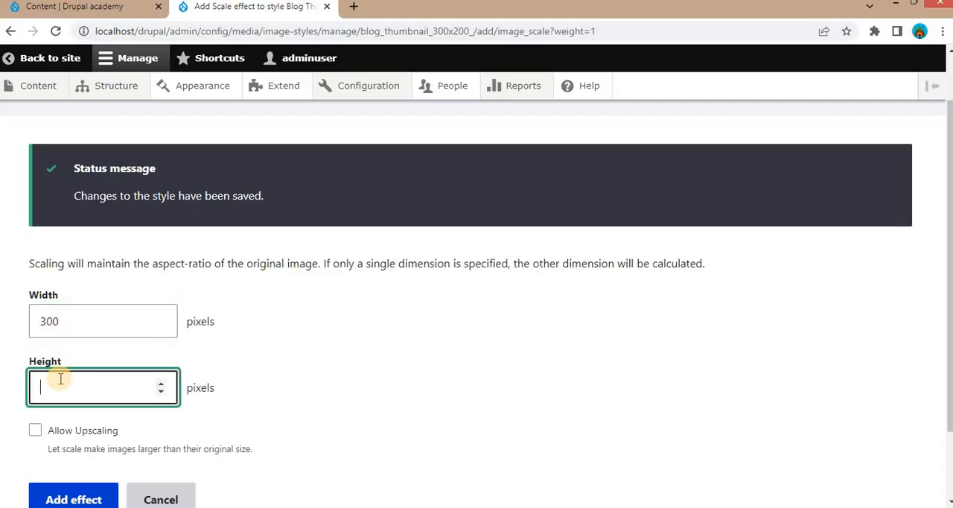
text(200)
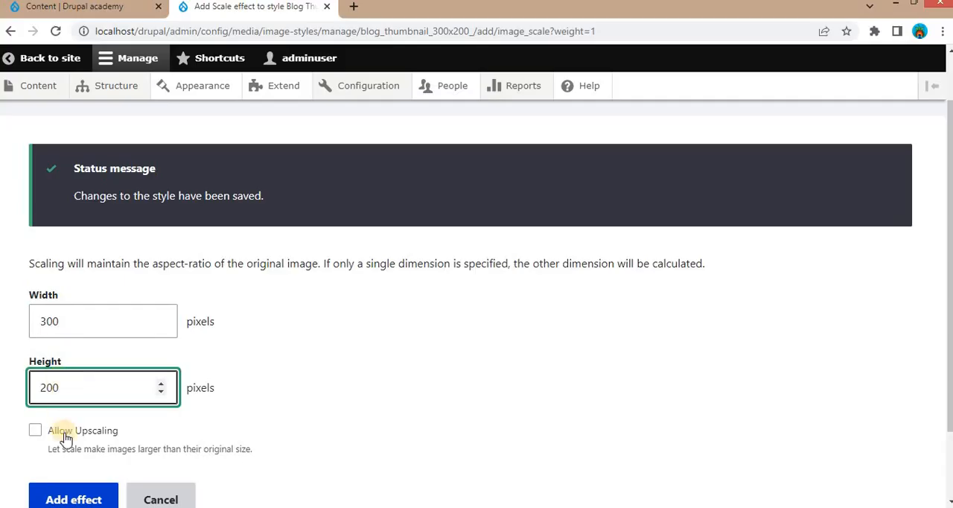
click(72, 499)
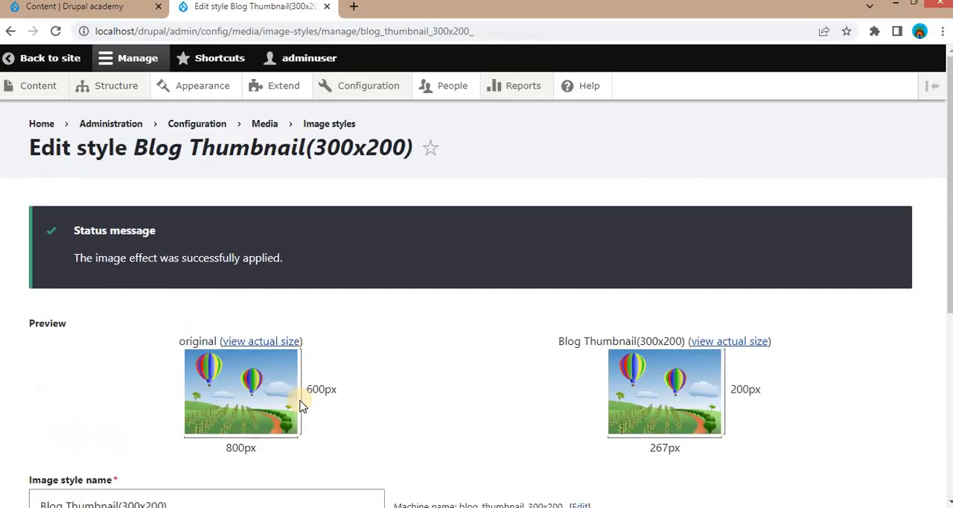
- Open the display management page of the Article content type
scroll(415, 251, down, 2)
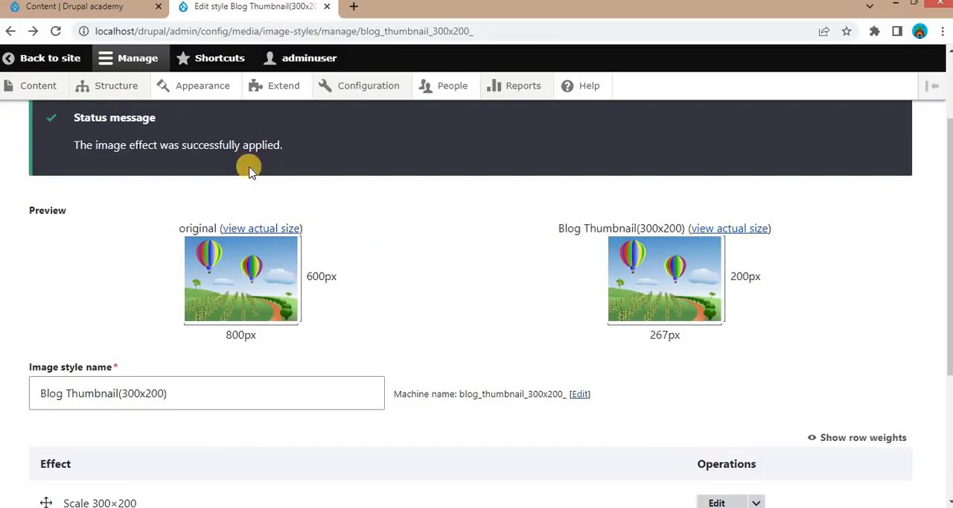
mouse_move(127, 85)
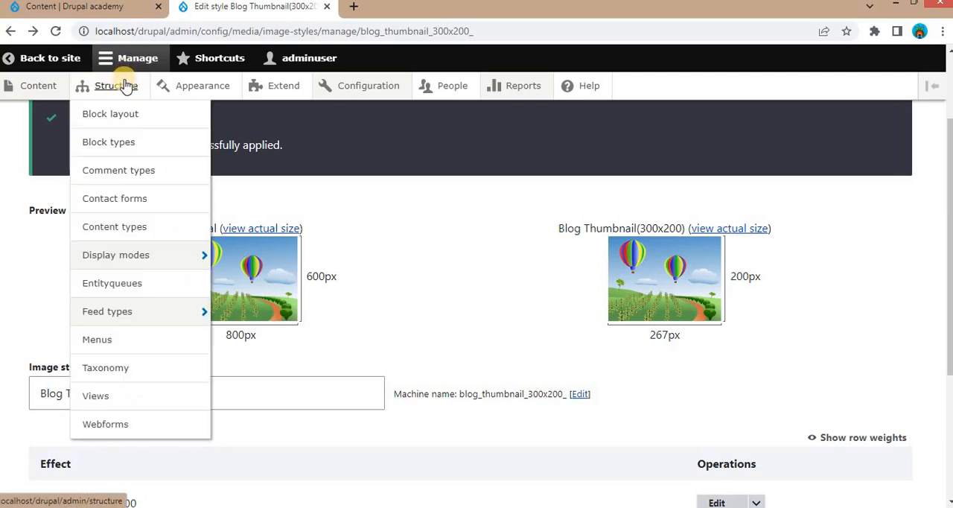
click(128, 231)
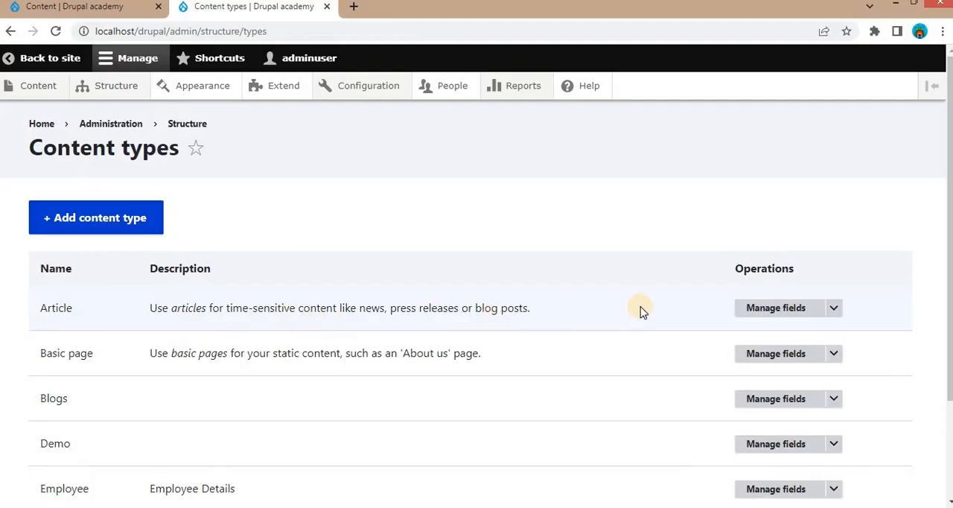
click(834, 313)
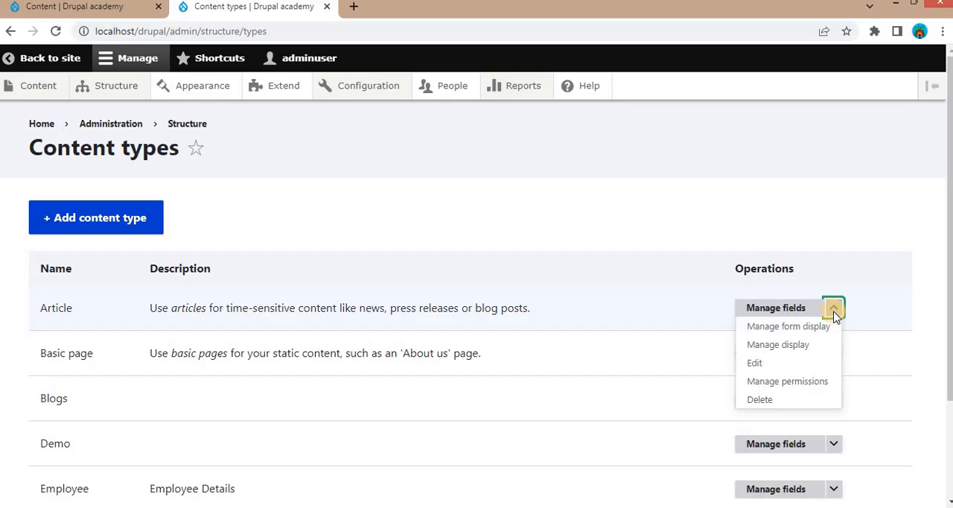
click(792, 347)
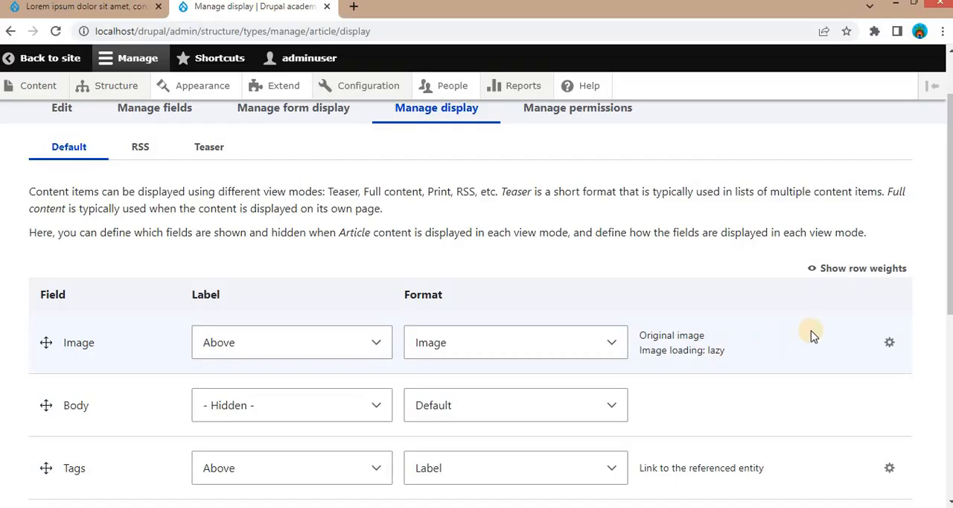
- Set the Article Image field's image style to Blog Thumbnail(300x200) in the default display and save the display settings
click(887, 343)
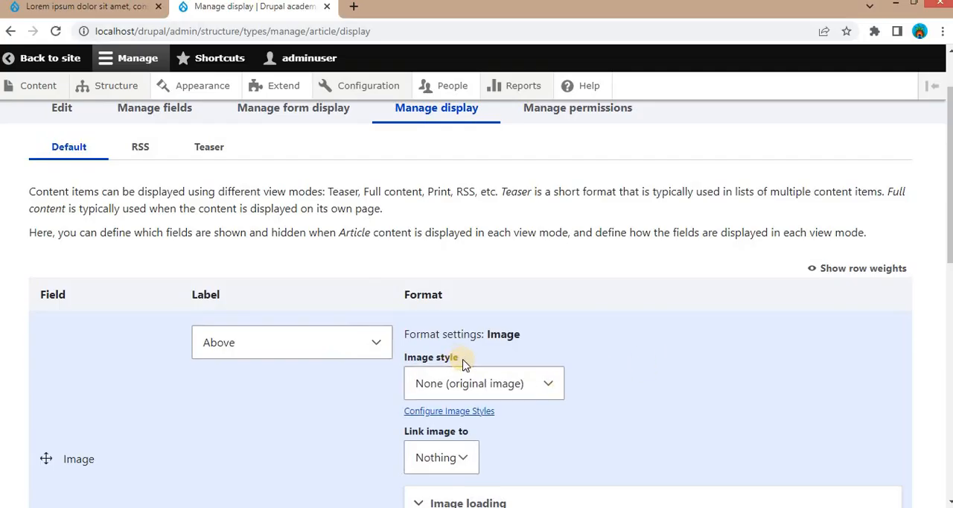
click(539, 393)
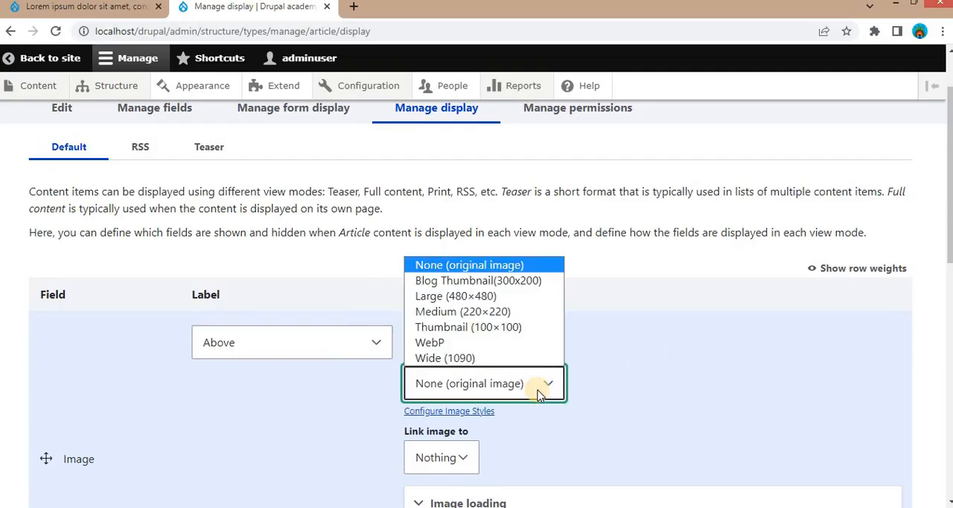
click(504, 287)
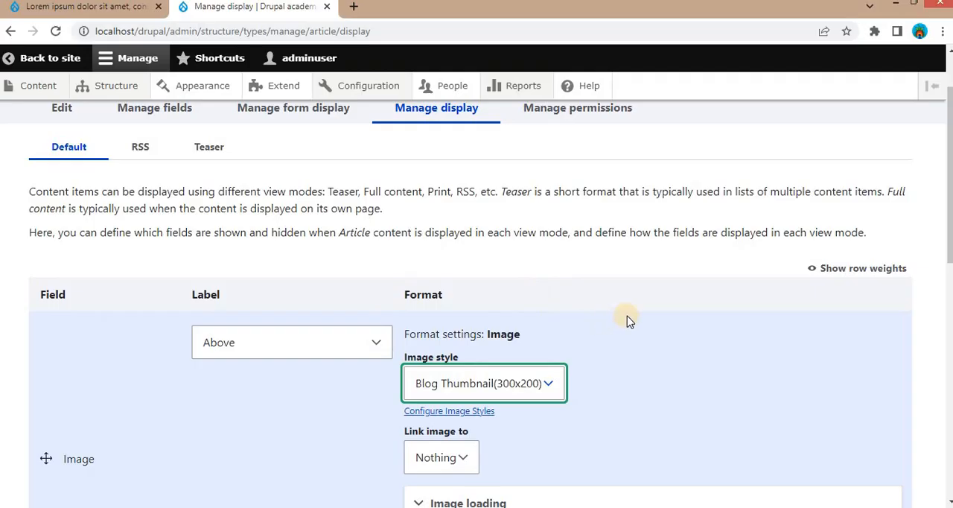
scroll(627, 315, down, 2)
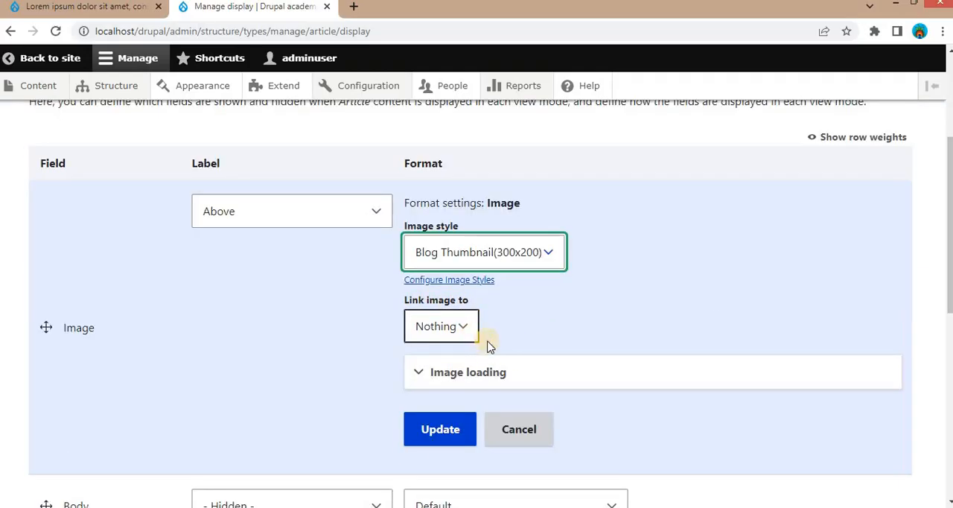
click(440, 436)
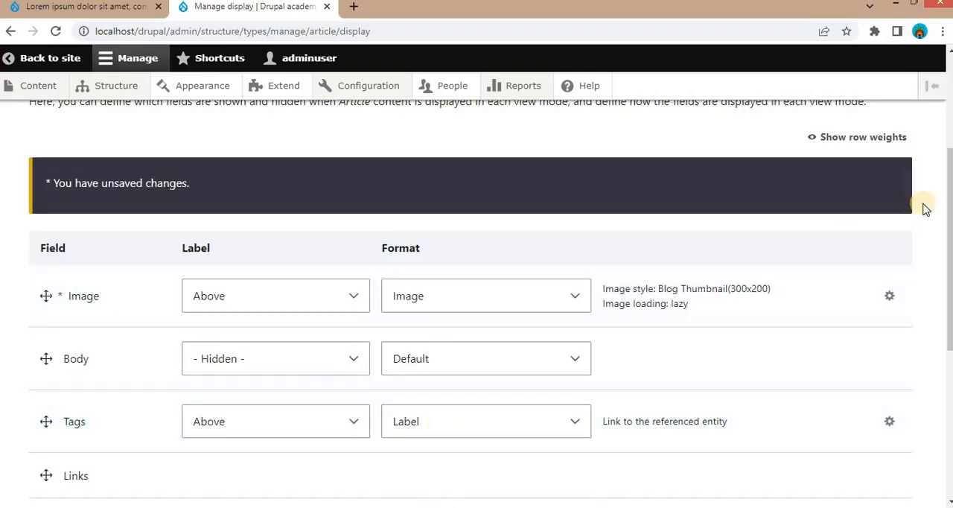
drag(949, 182, 920, 345)
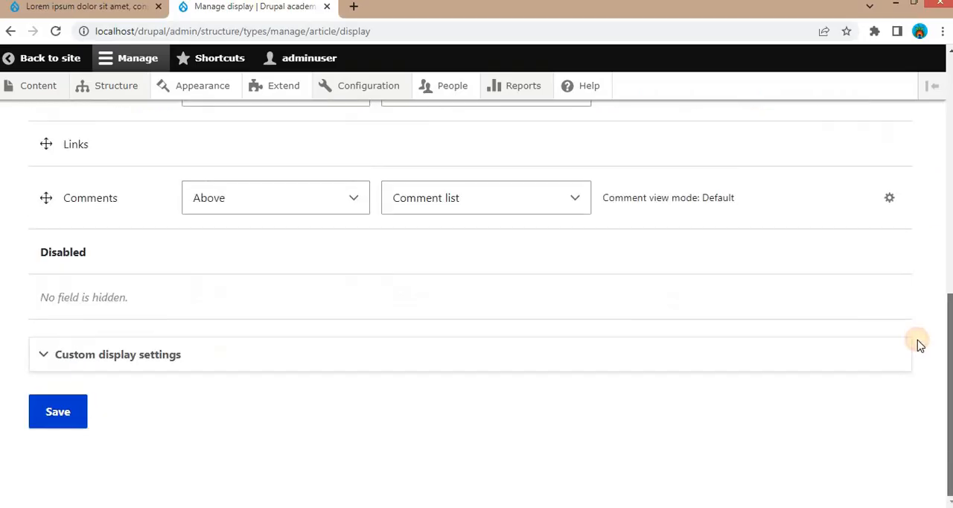
click(55, 404)
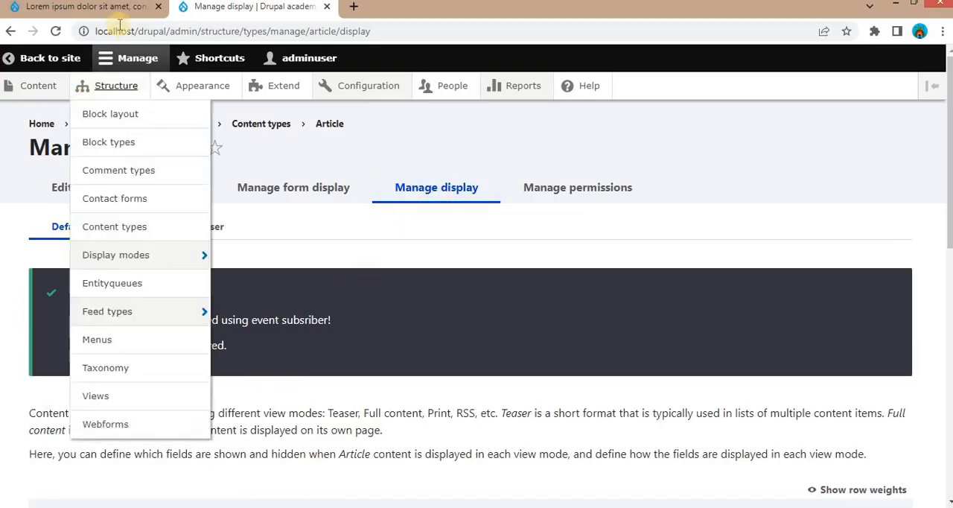
- Switch to the open article-one page, reload it, and inspect the size of its image with the new image style applied
click(76, 11)
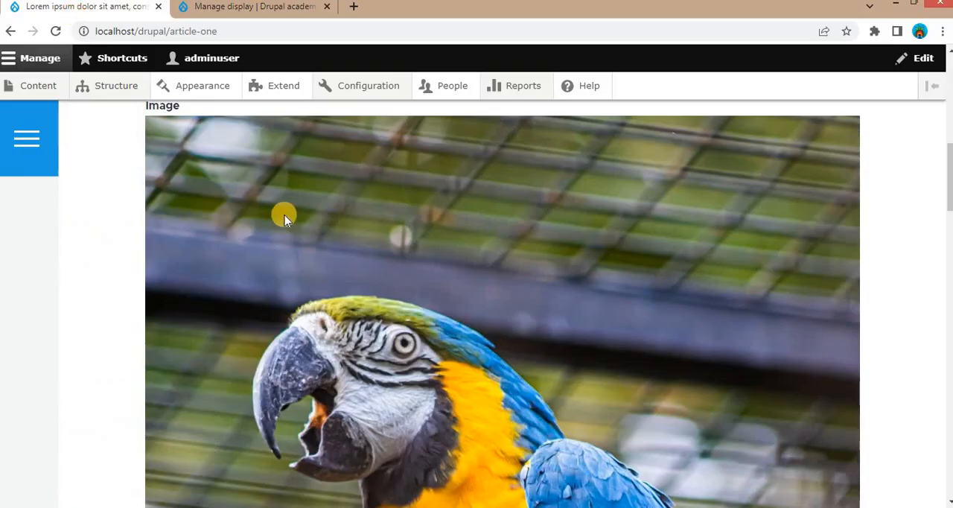
scroll(254, 216, up, 2)
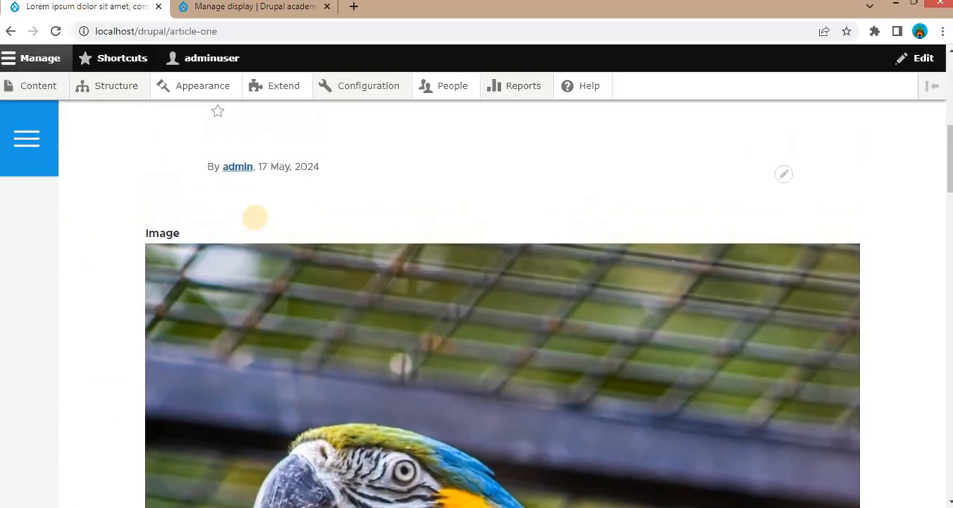
scroll(254, 217, down, 2)
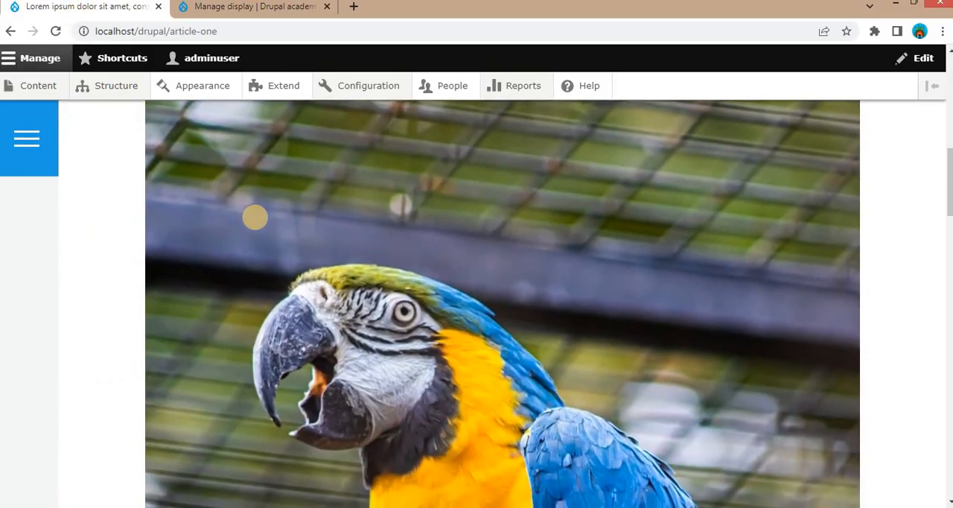
scroll(208, 245, down, 2)
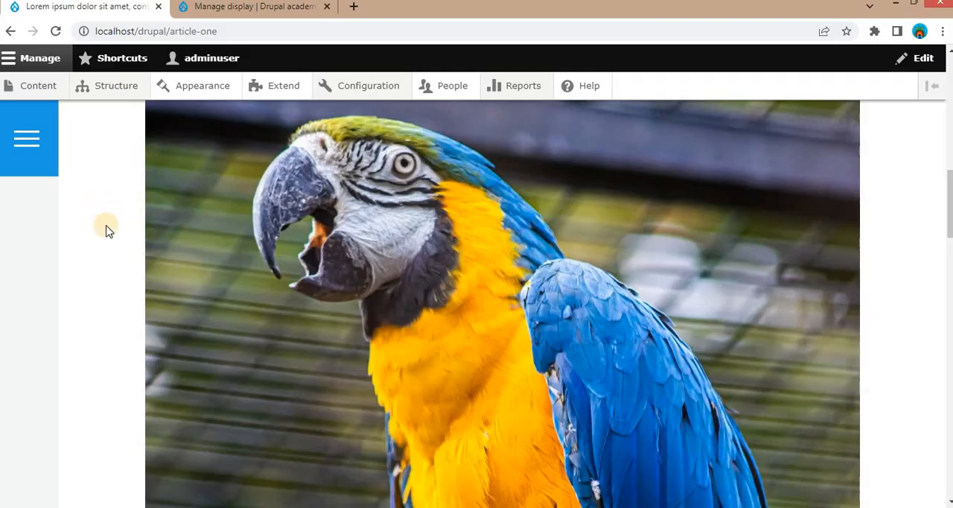
click(55, 27)
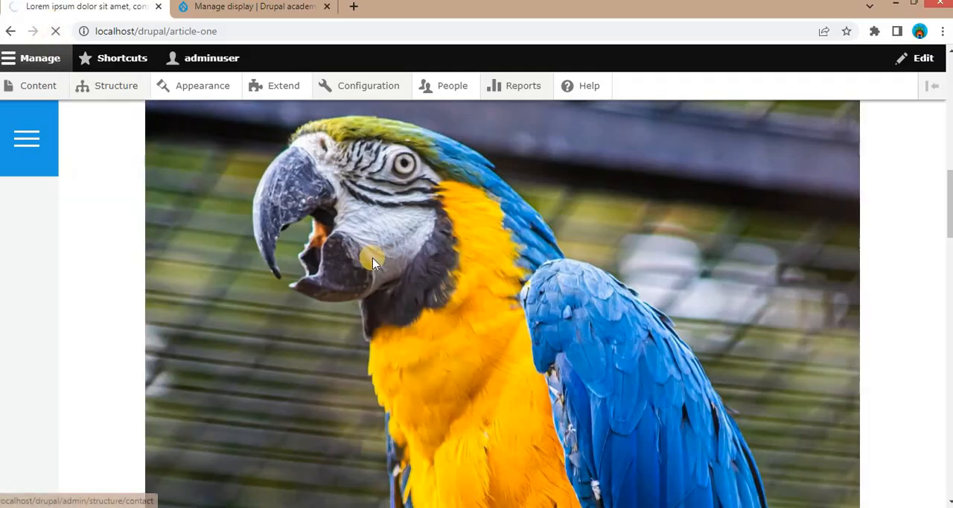
scroll(620, 241, up, 6)
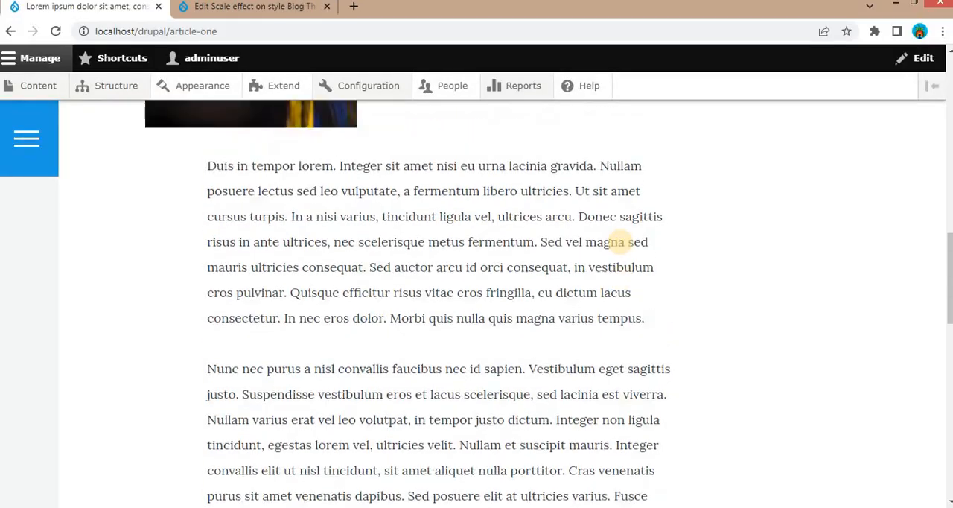
scroll(614, 253, down, 1)
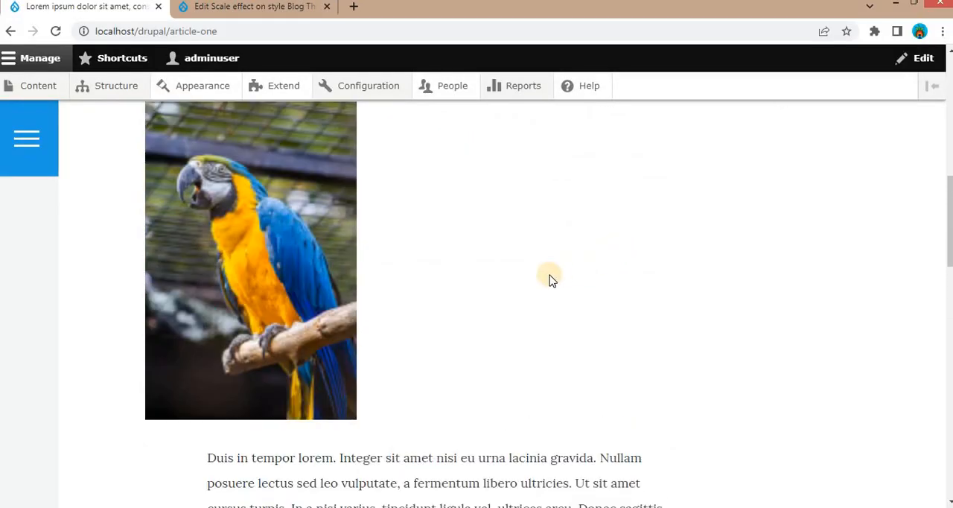
scroll(349, 283, up, 1)
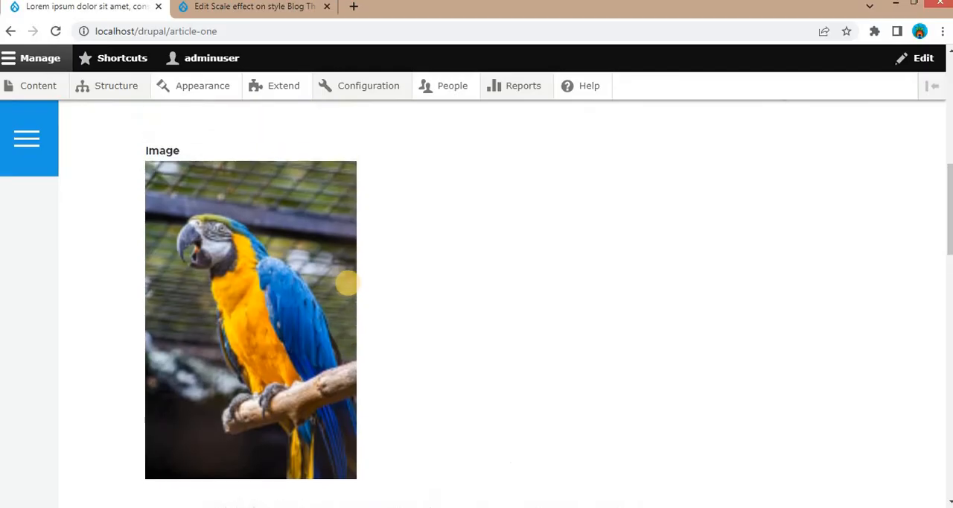